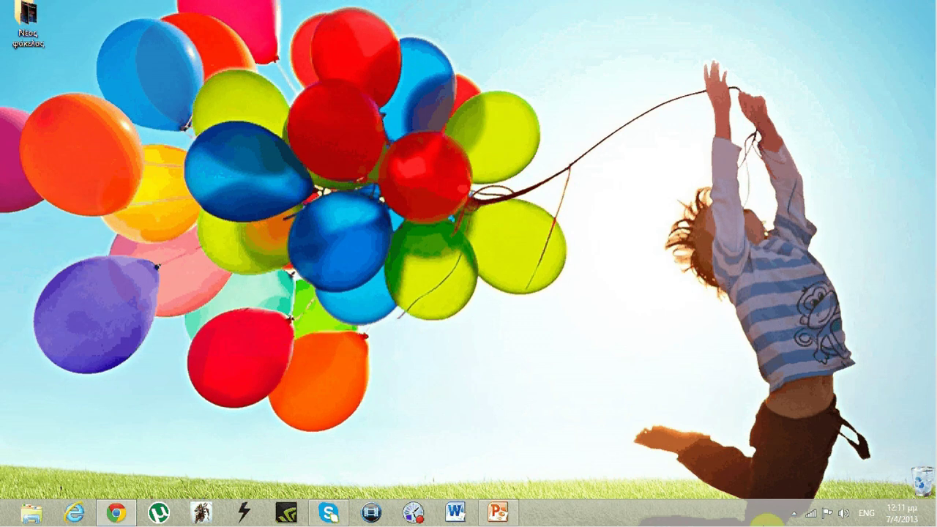
Move the last hidden notification icon out of the overflow area so it sits beside the network icon.
click(793, 513)
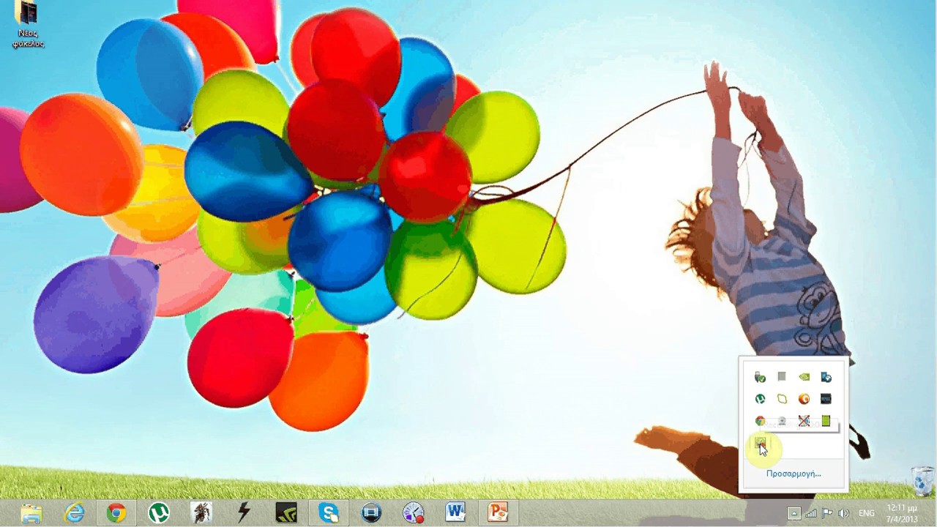
drag(805, 522, 802, 520)
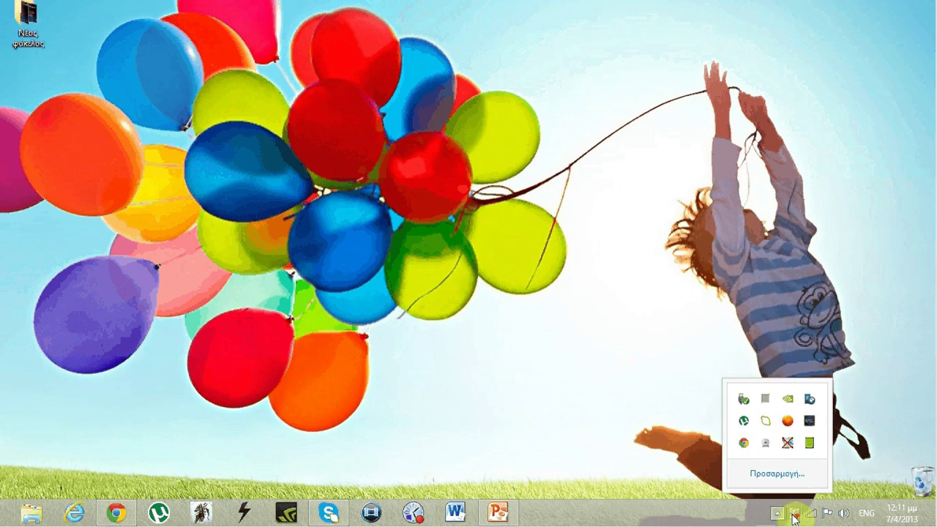
click(846, 301)
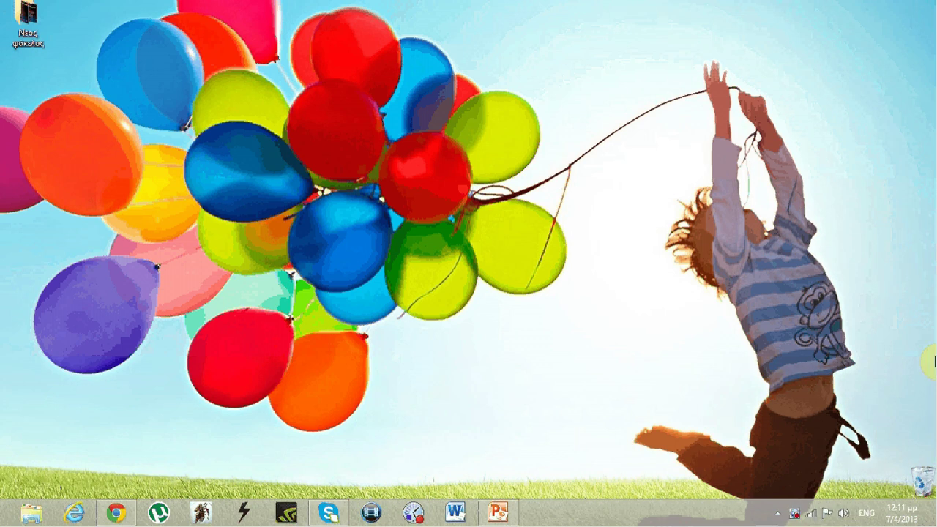
Switch to Chrome, open a new tab and close the YouTube and Download file tabs.
click(116, 512)
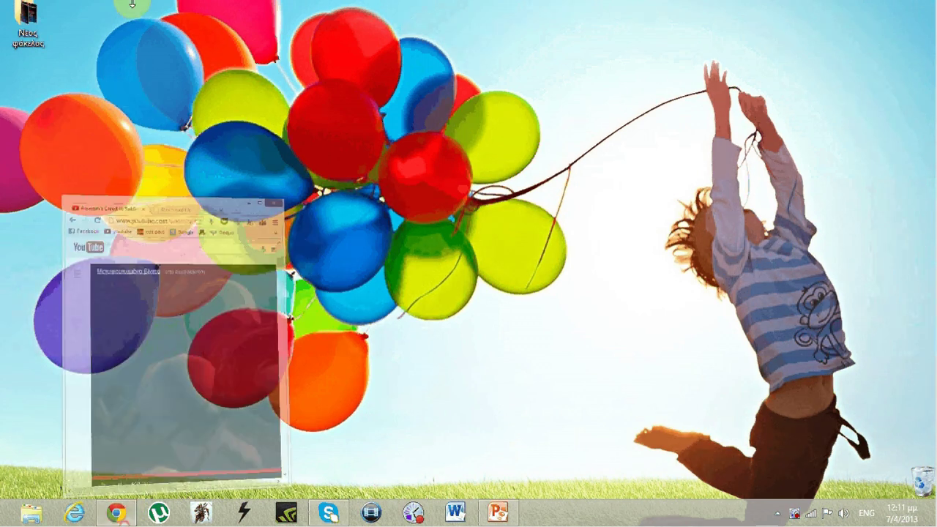
click(362, 8)
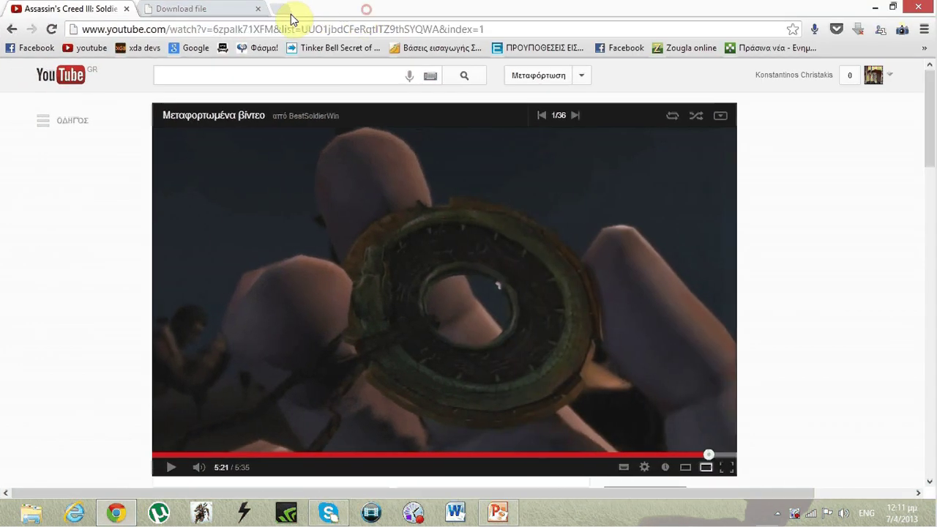
click(276, 11)
click(127, 8)
click(127, 8)
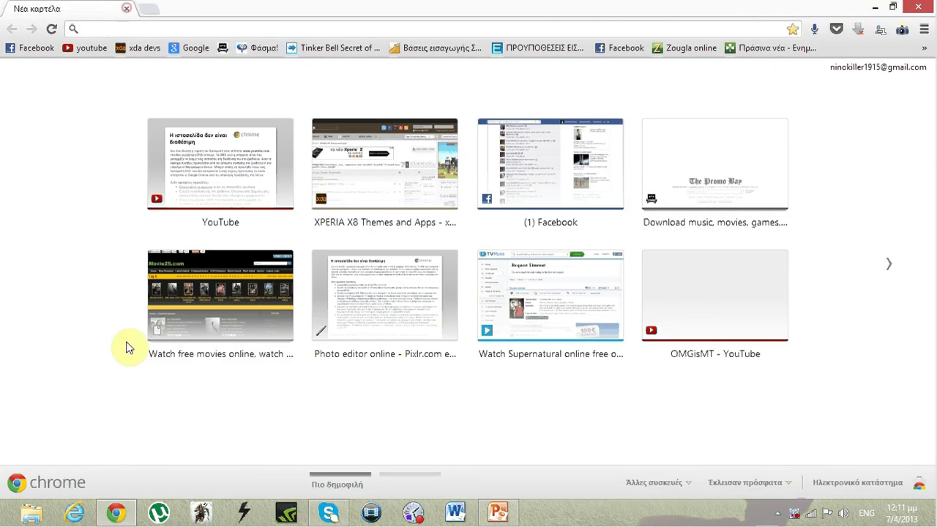
Open the xda devs bookmark, find the device forum for x8 and enter XPERIA X8 Themes and Apps.
click(139, 49)
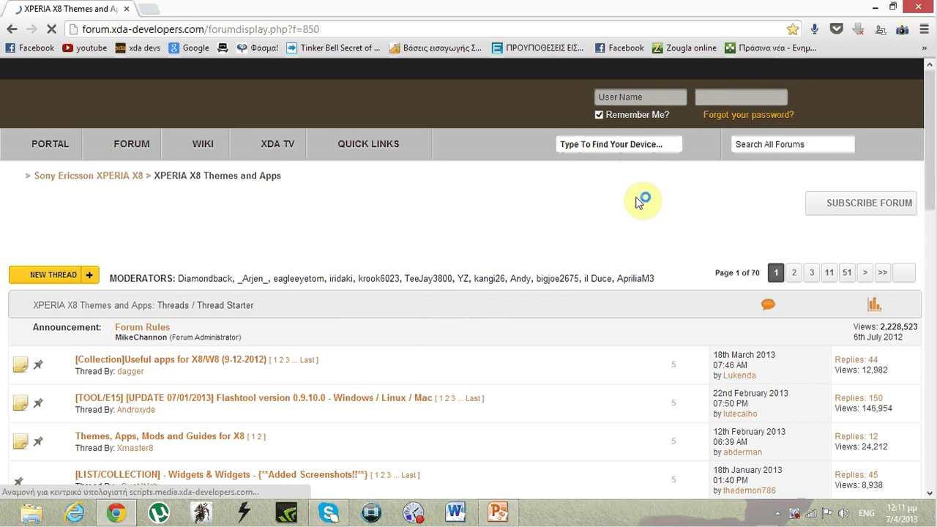
click(602, 144)
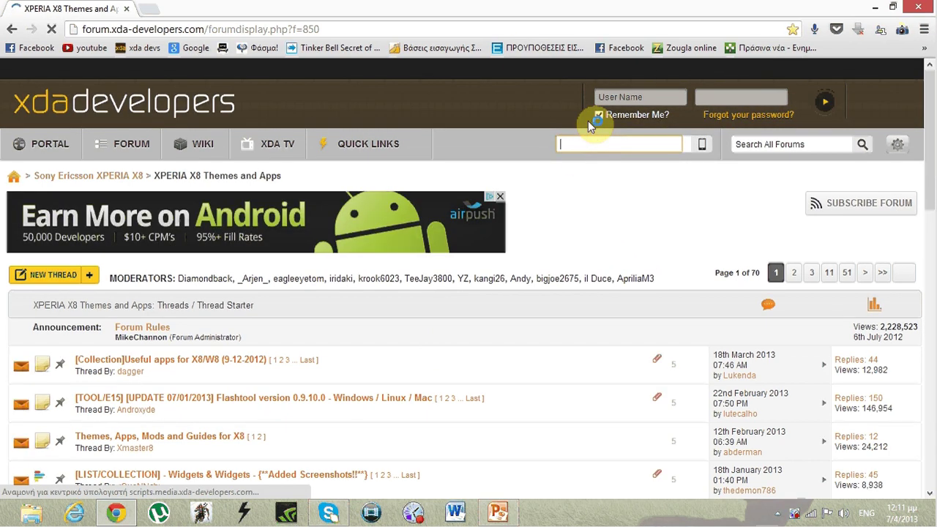
text(x8)
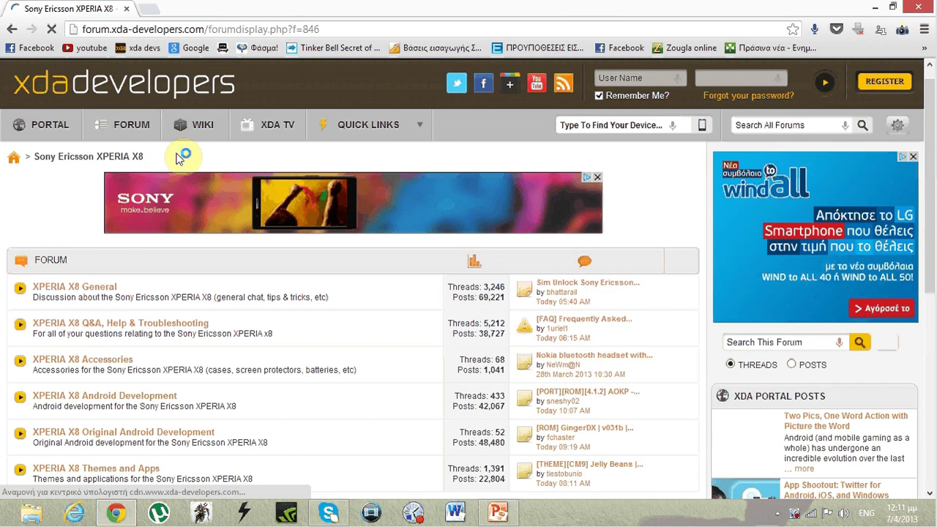
scroll(46, 199, down, 2)
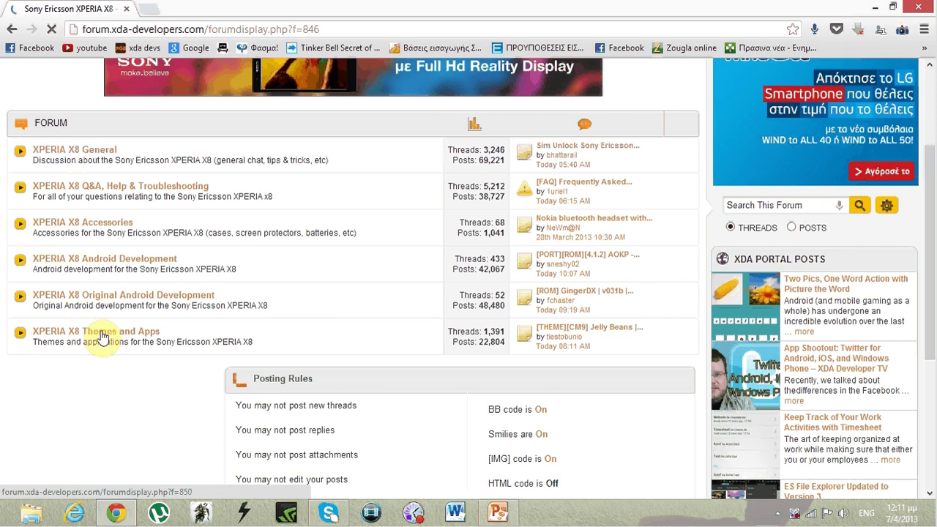
click(101, 335)
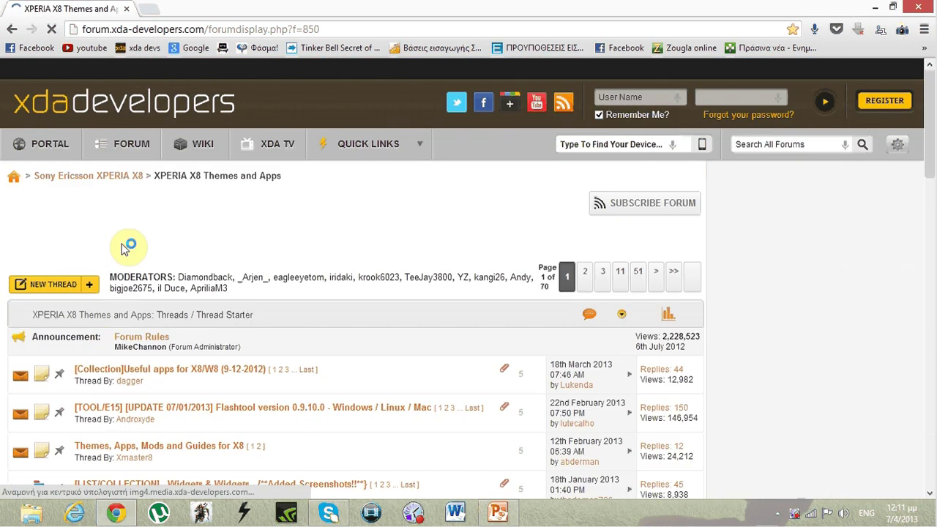
Open the Flashtool version 0.9.10.0 thread, review the full-install download links on the Flashtool site's Installation page, and close the browser.
scroll(311, 265, down, 2)
mouse_move(278, 276)
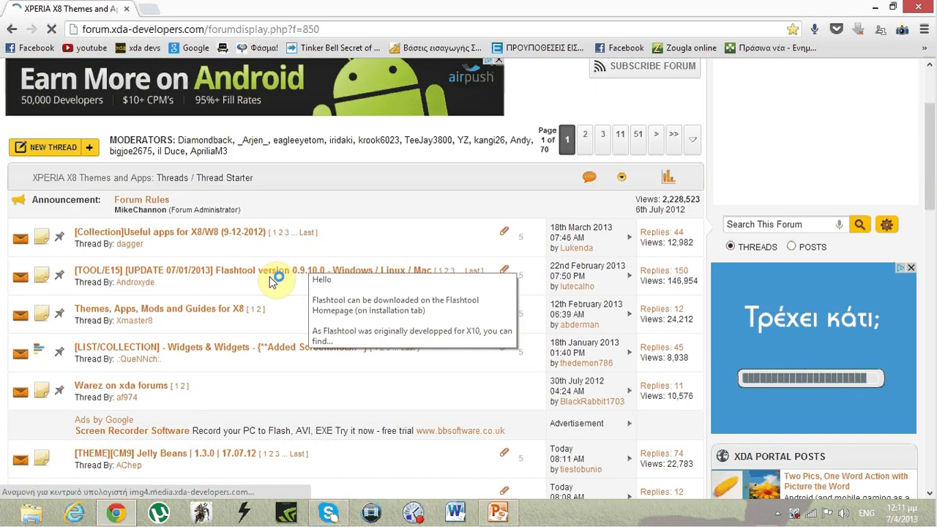
click(268, 274)
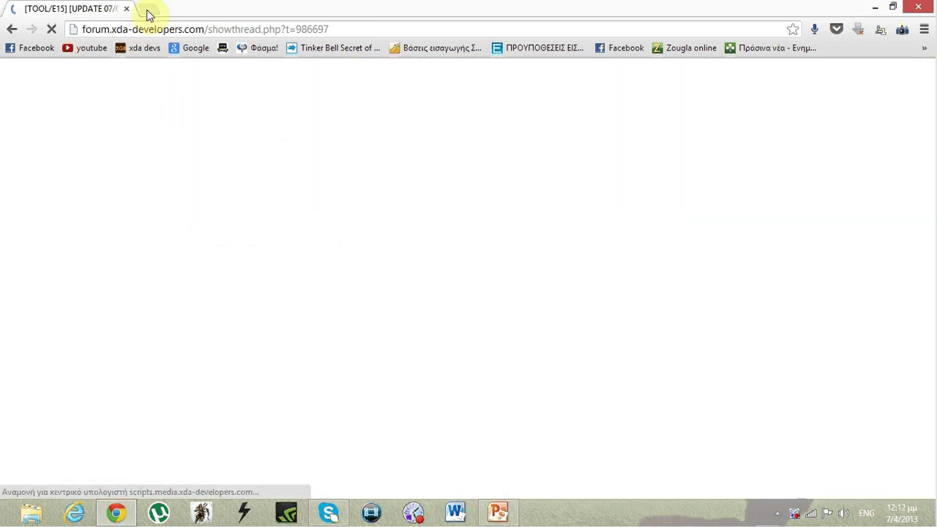
scroll(279, 292, down, 2)
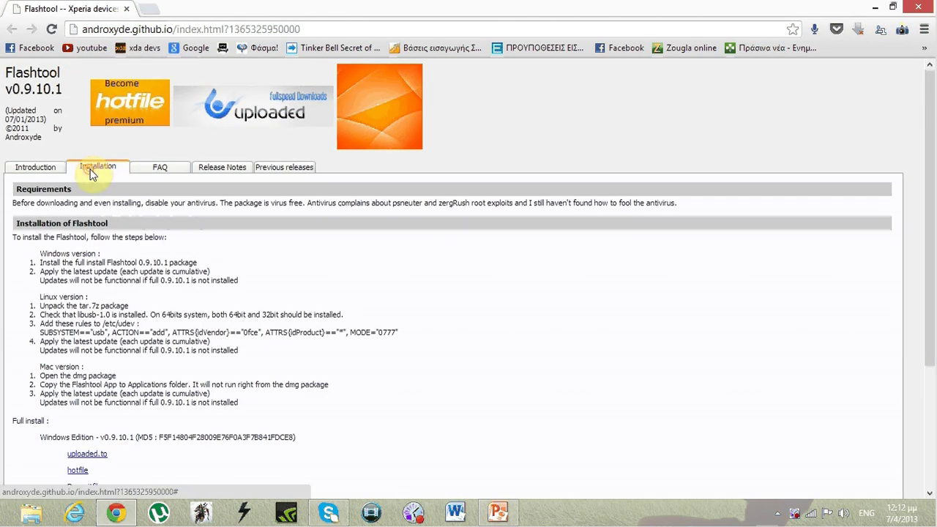
scroll(146, 243, down, 2)
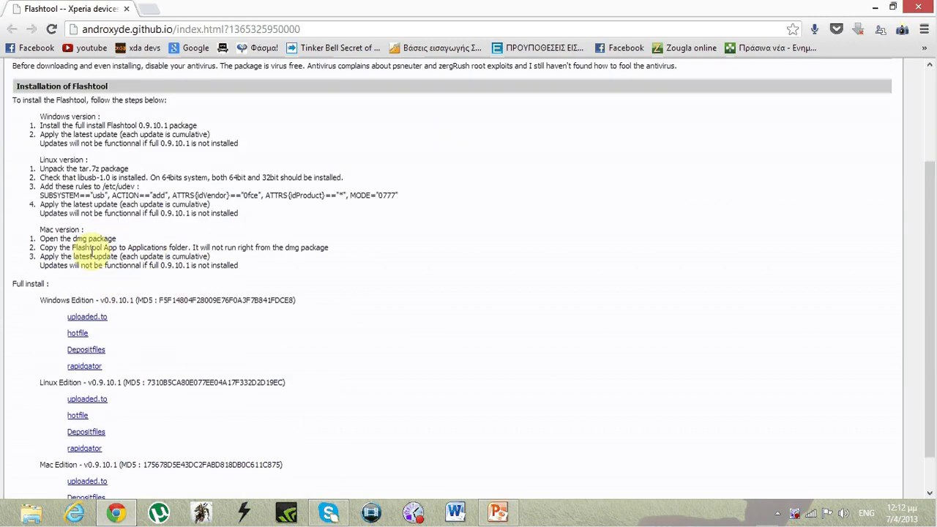
scroll(92, 252, down, 1)
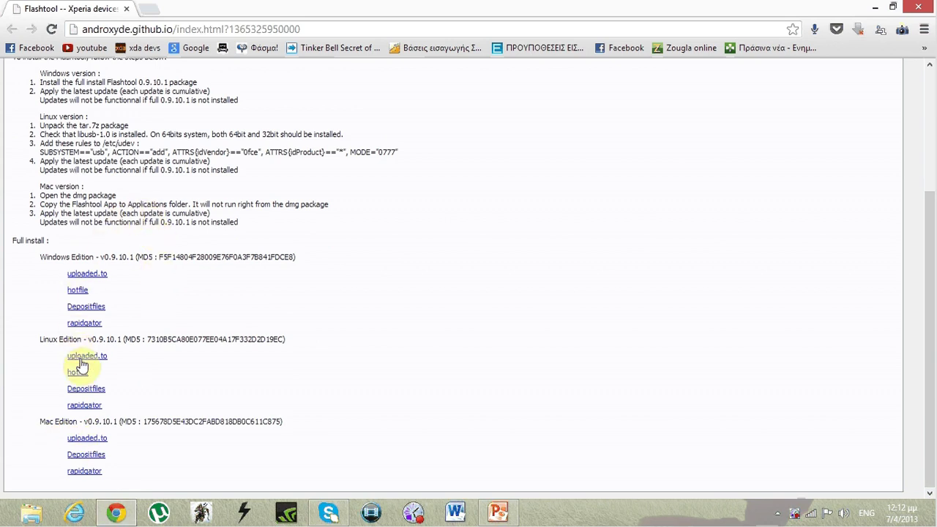
click(918, 8)
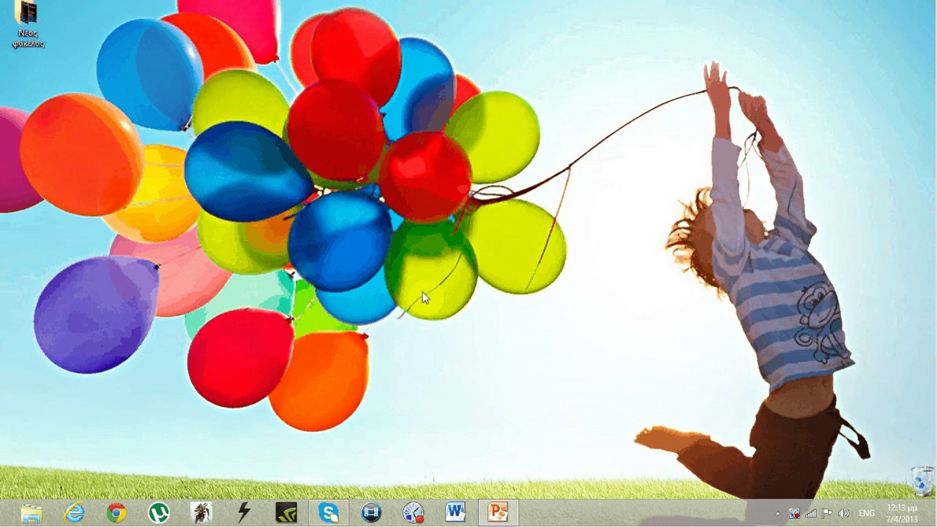
Launch Flashtool, reposition its window on the desktop and dismiss the Sony PC Companion notification.
click(245, 516)
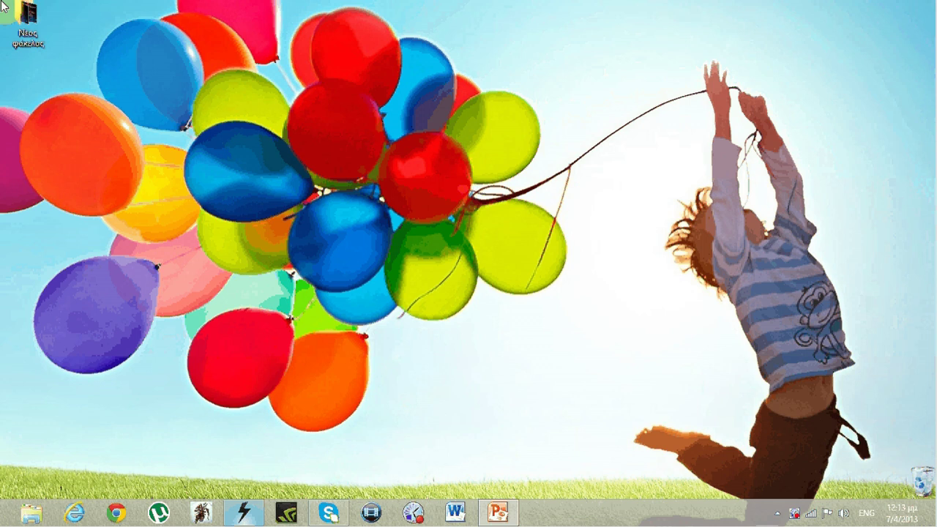
click(532, 300)
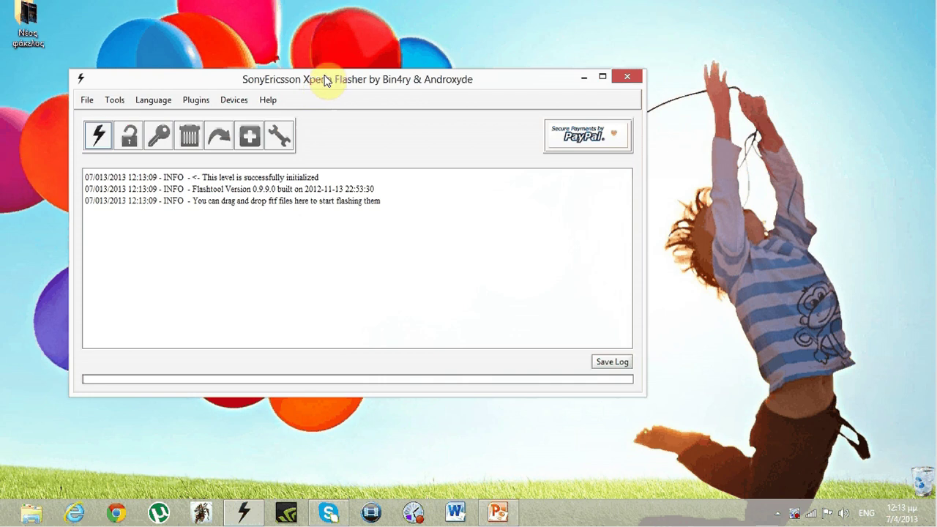
drag(325, 81, 388, 64)
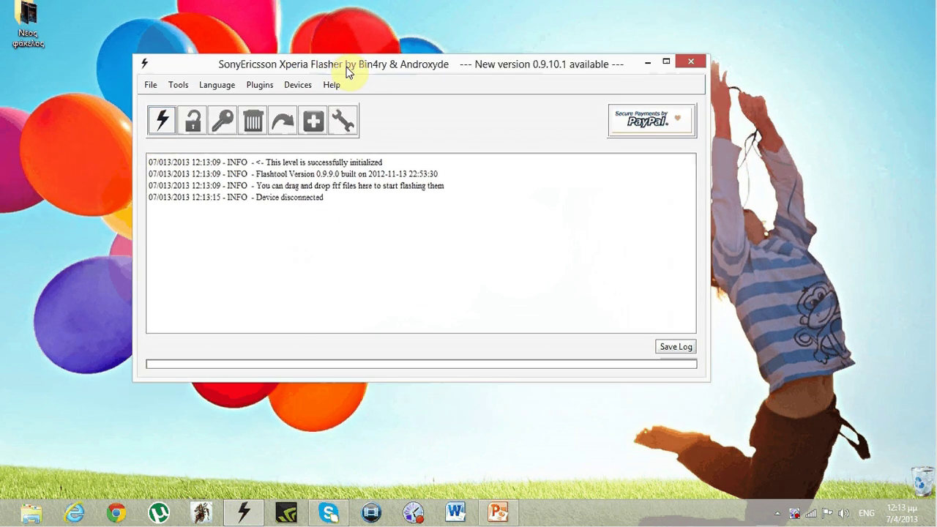
drag(345, 70, 328, 64)
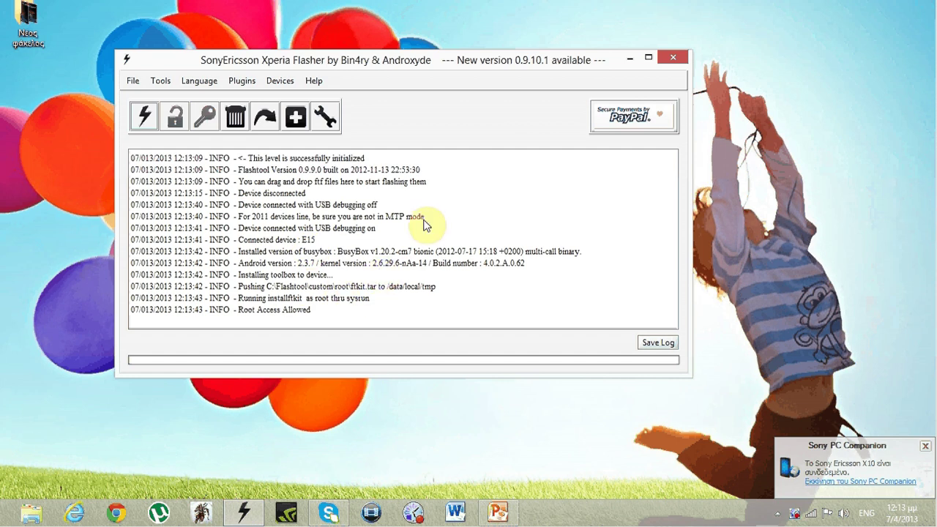
click(926, 446)
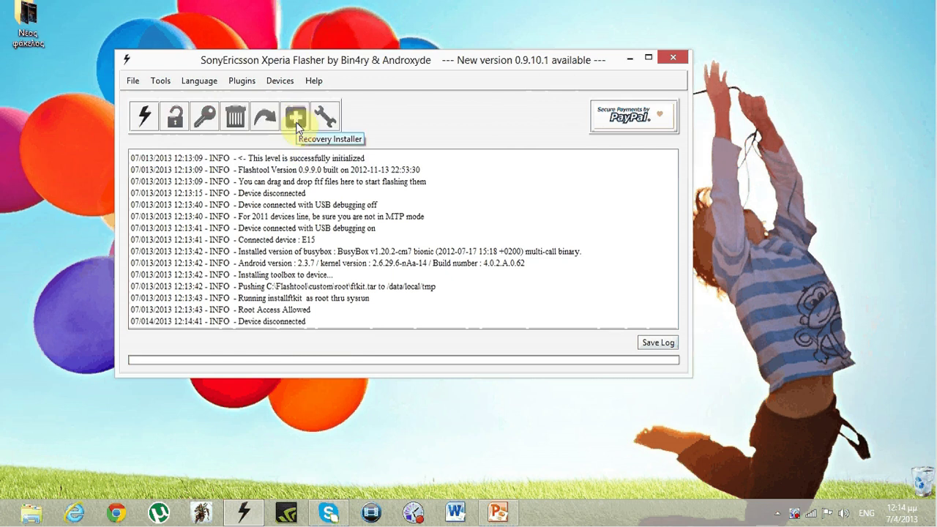
Switch to Chrome, reopen the xda devs bookmark in a new tab and go to the XPERIA X8 Original Android Development forum.
click(115, 512)
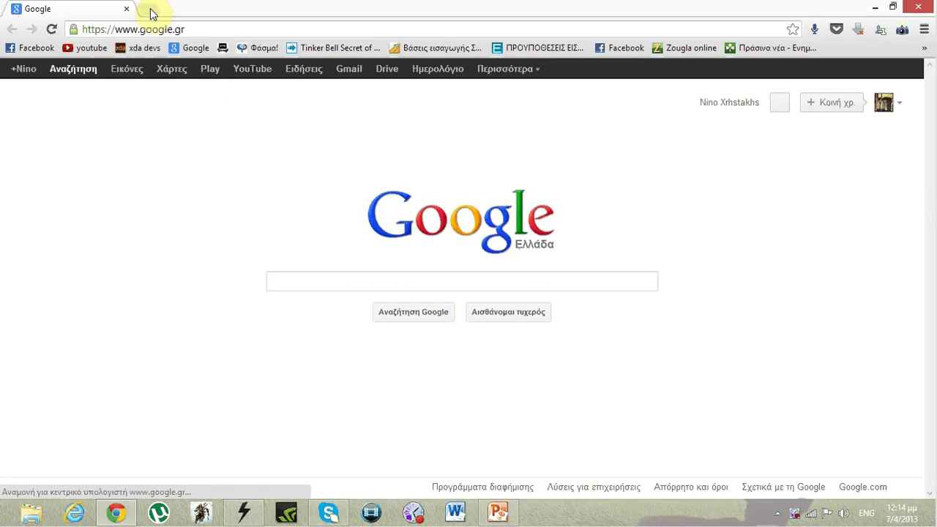
click(147, 11)
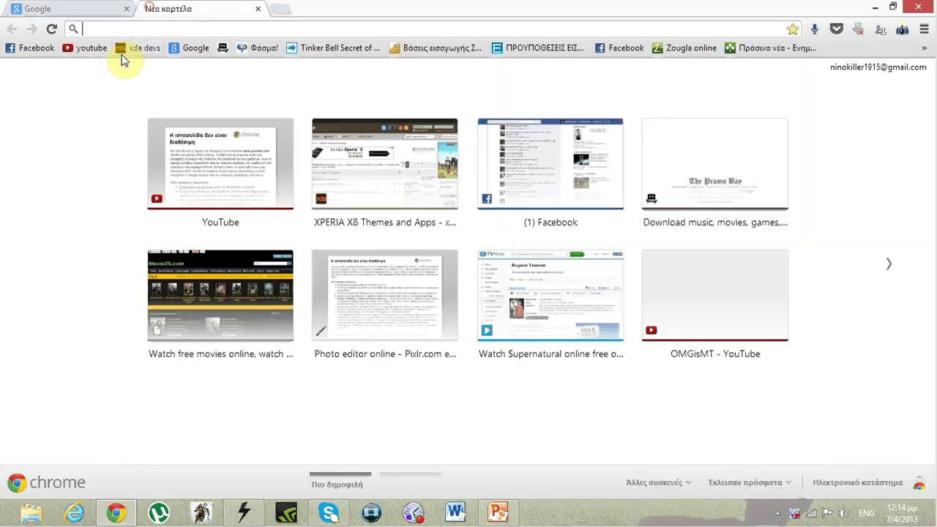
click(126, 49)
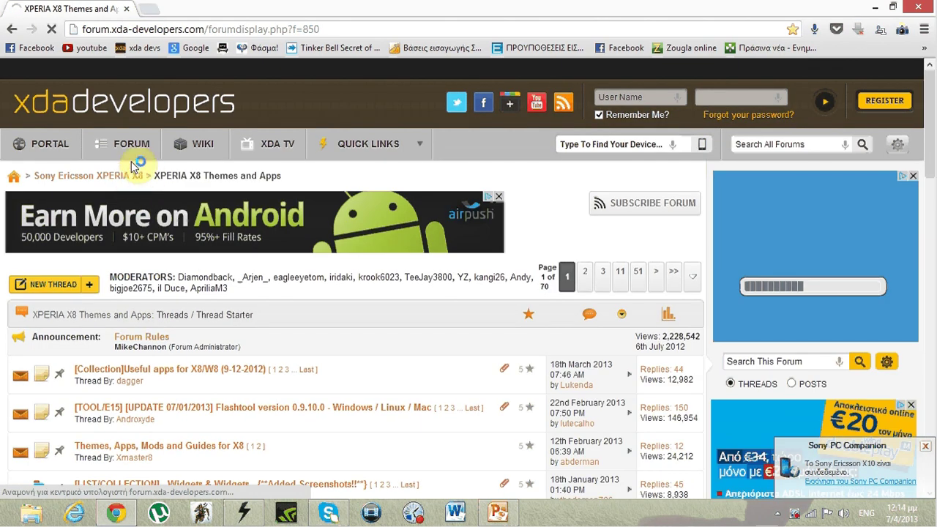
scroll(147, 315, down, 2)
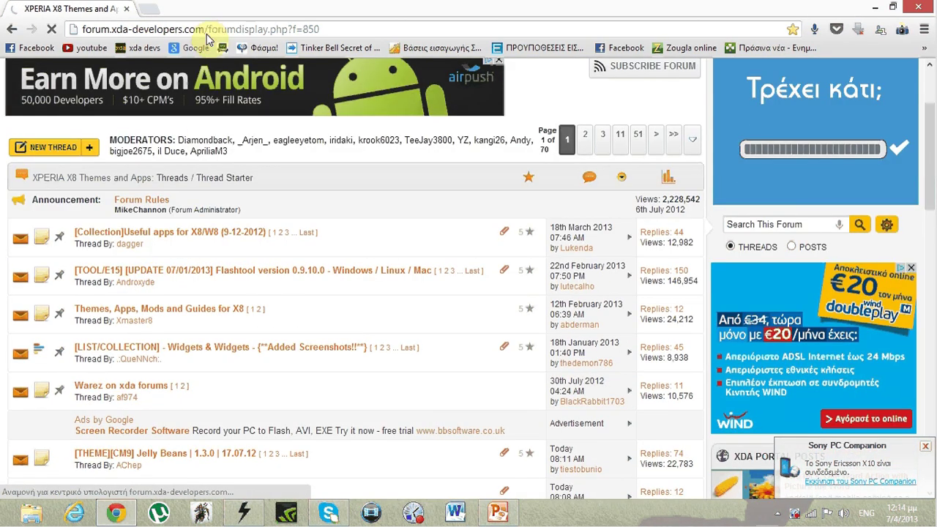
scroll(17, 355, down, 3)
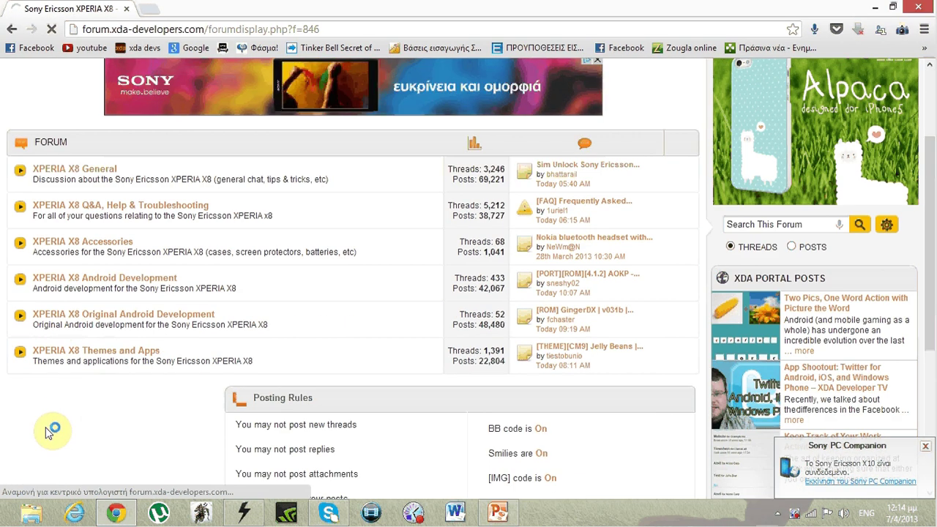
click(167, 275)
scroll(178, 283, down, 4)
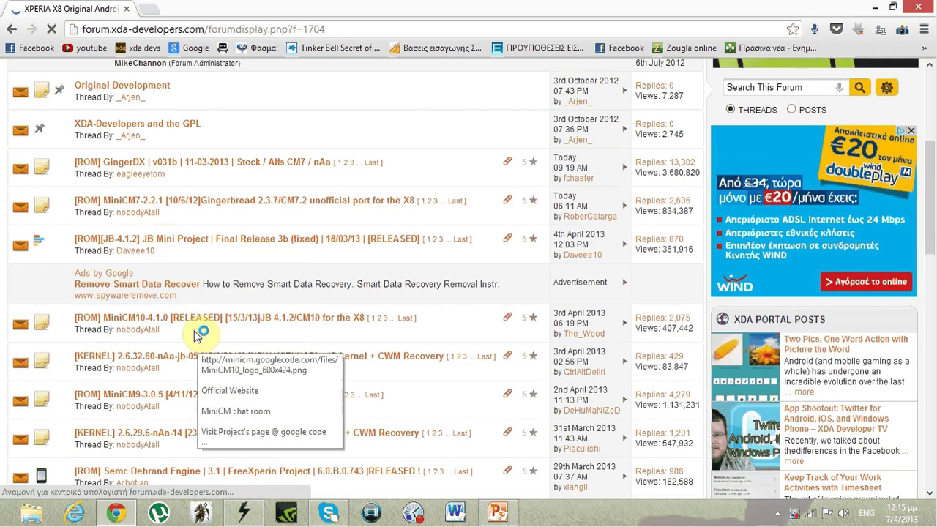
Open the 2.6.32.60-nAa-jb-05 JB kernel + CWM Recovery thread and follow its latest kernel ftf file link.
click(235, 370)
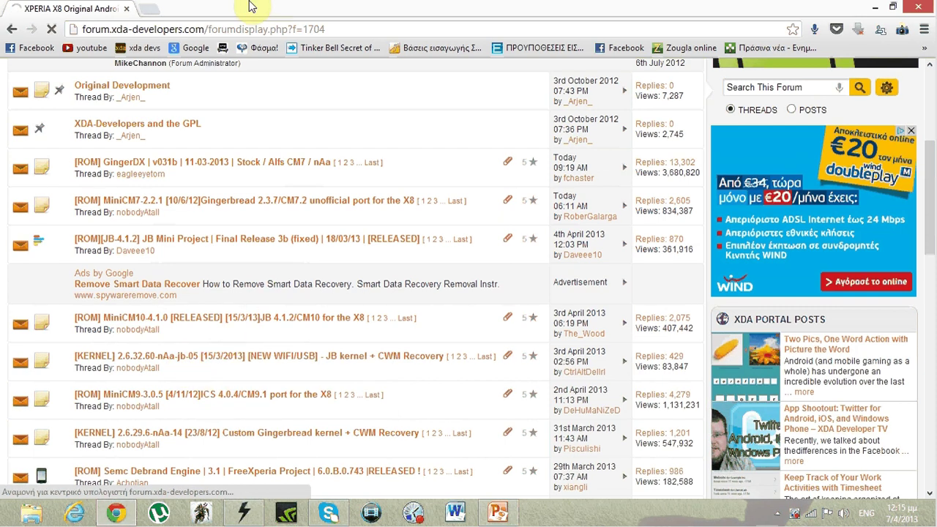
scroll(252, 358, down, 20)
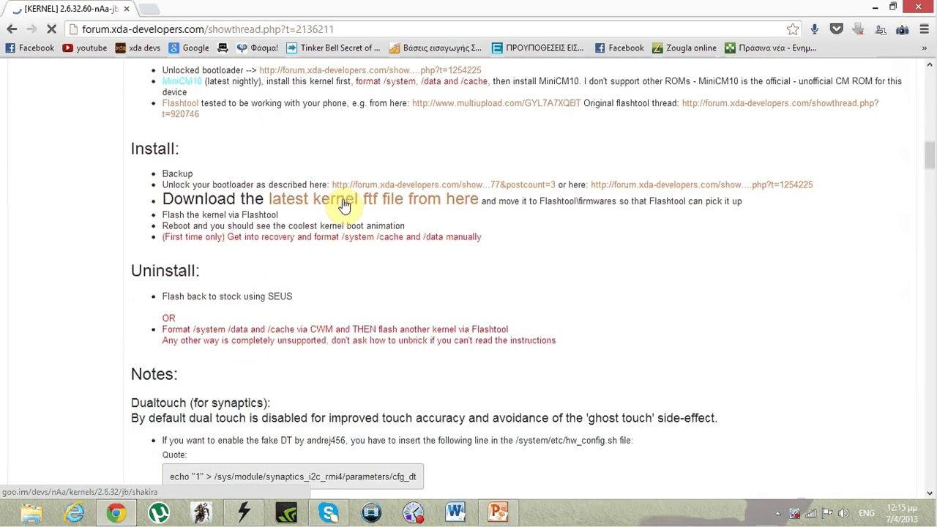
click(381, 202)
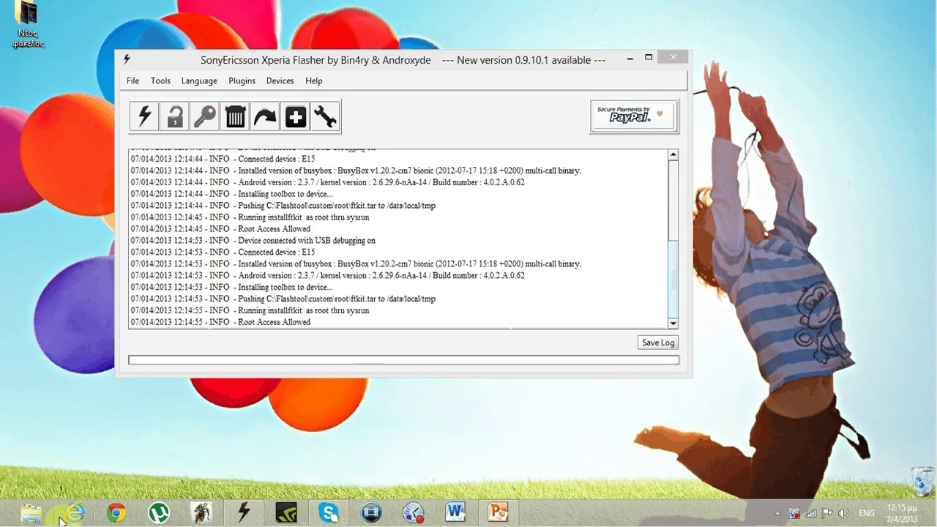
Switch to File Explorer and open the Flashtool folder on the local drive C:.
click(33, 513)
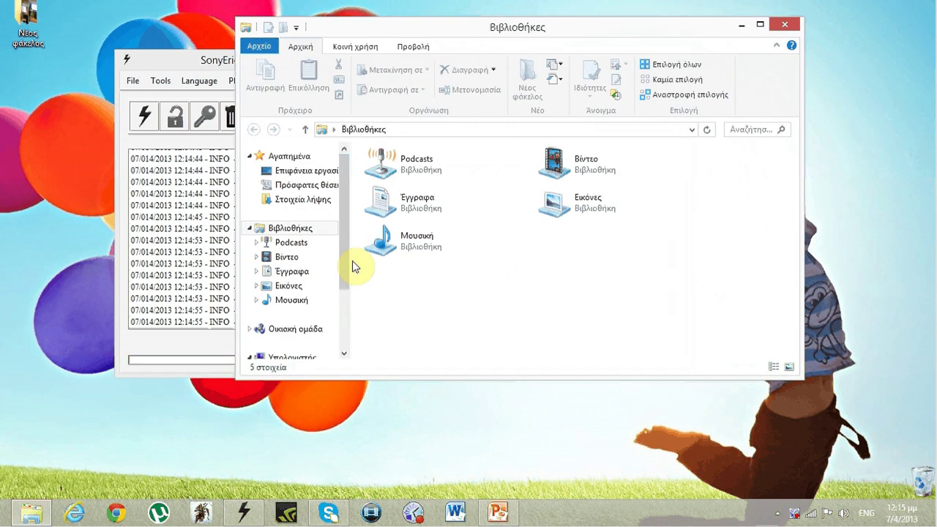
click(300, 358)
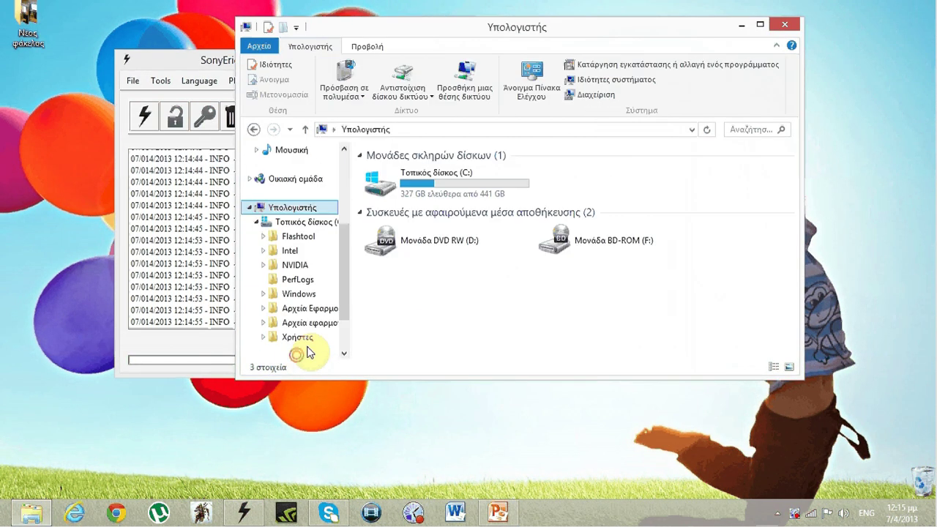
double_click(404, 192)
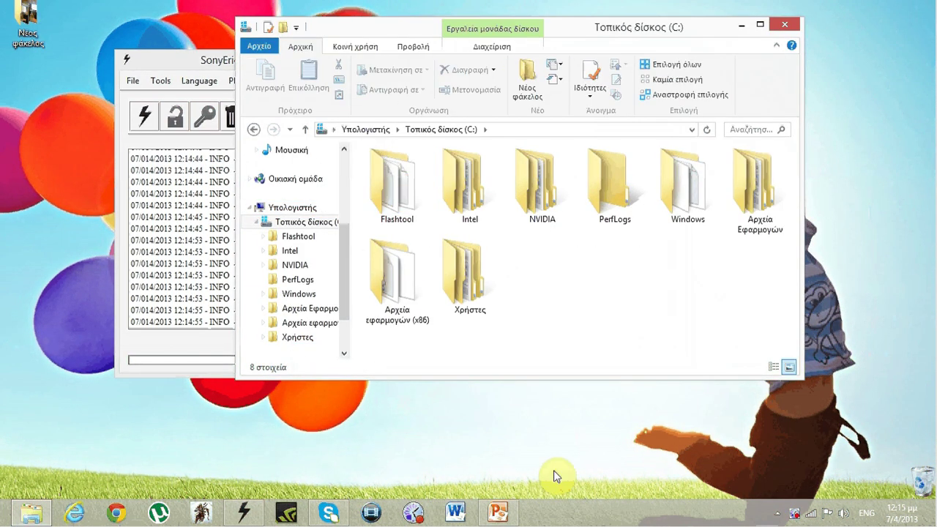
click(399, 199)
double_click(399, 199)
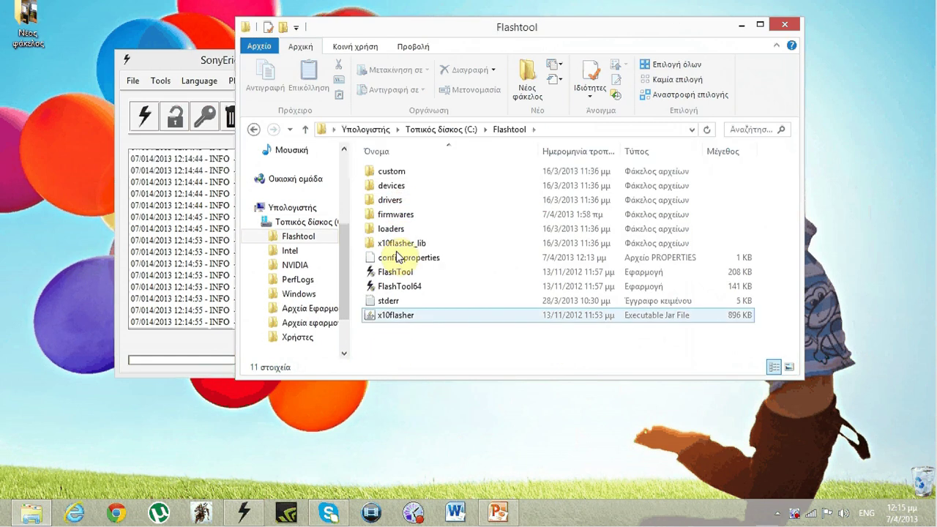
Open the firmwares folder, select E10_nAa-jb-03_2.6.29.6-nAa-jb-03.ftf among the stored ftf files and close the File Explorer window.
double_click(386, 209)
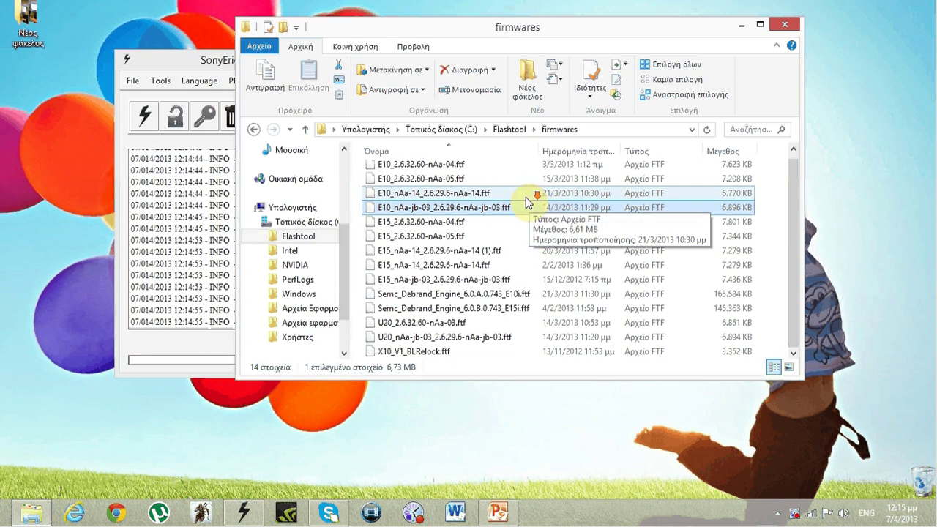
click(500, 214)
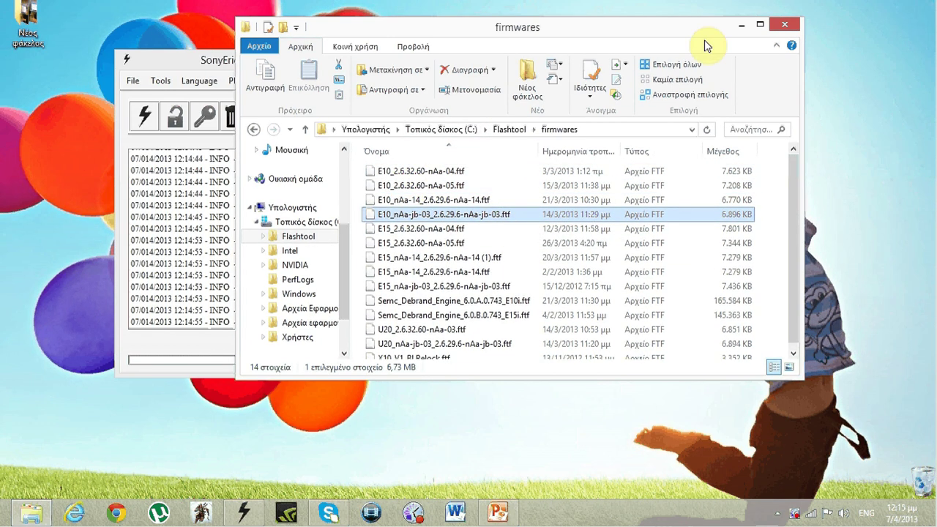
click(793, 28)
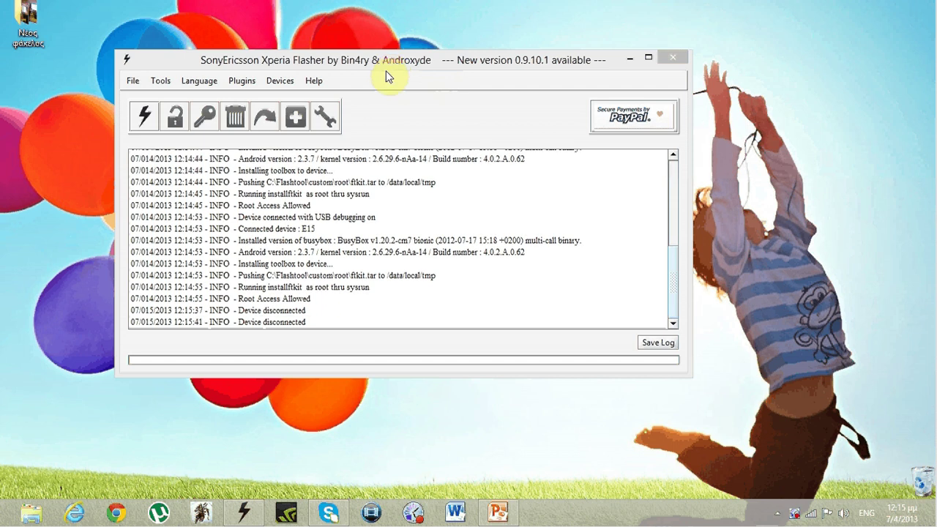
Start a flash in Flashtool using the first E15 nAa-14 firmware with branding 2.6.29.6-nAa-14 from C:\Flashtool\firmwares.
click(144, 119)
click(183, 174)
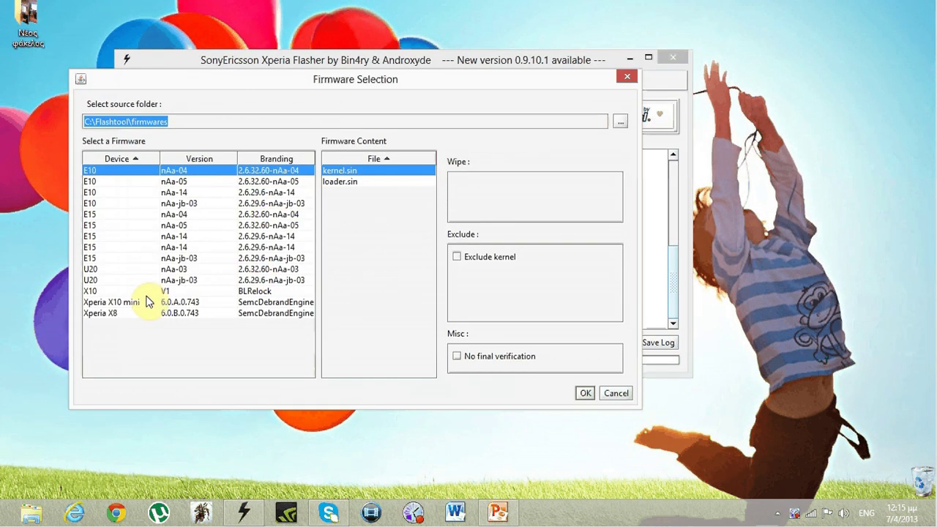
click(172, 237)
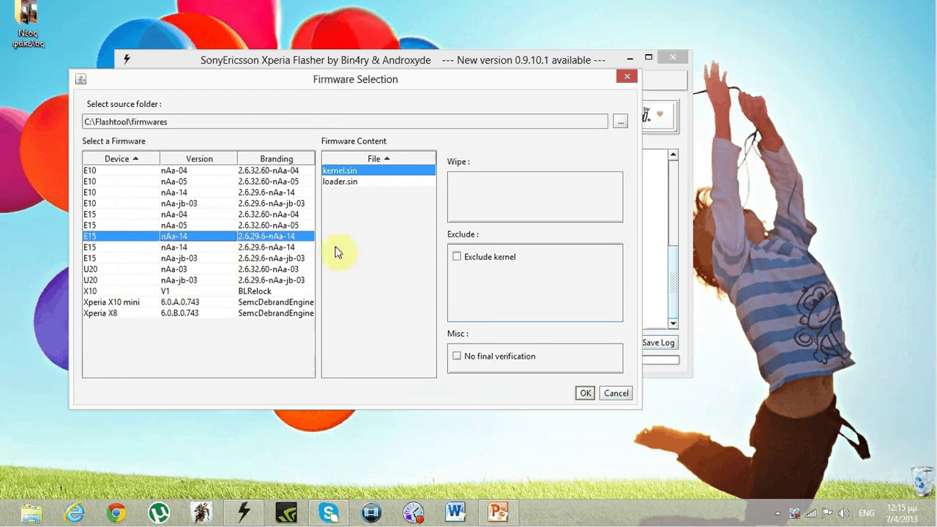
click(585, 393)
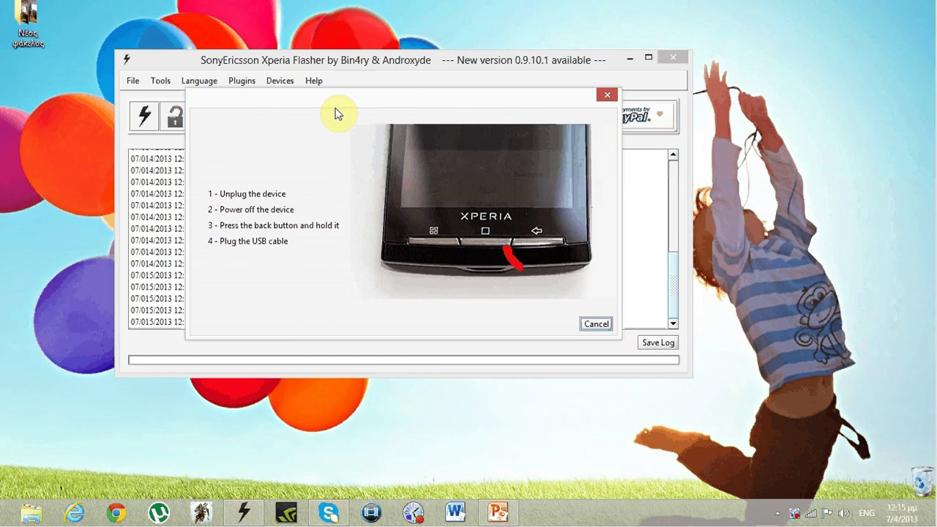
Cancel the pending flash at the device connection instructions and close Flashtool.
click(595, 324)
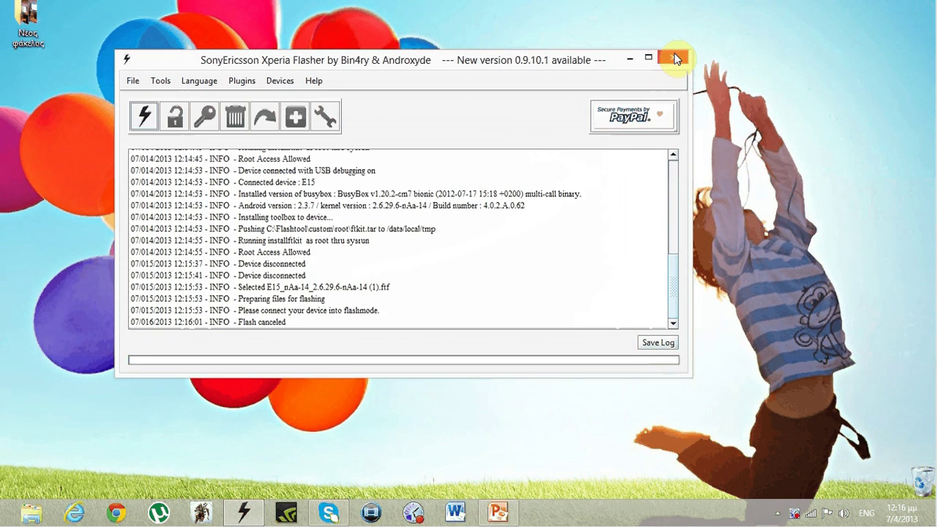
click(674, 63)
mouse_move(3, 524)
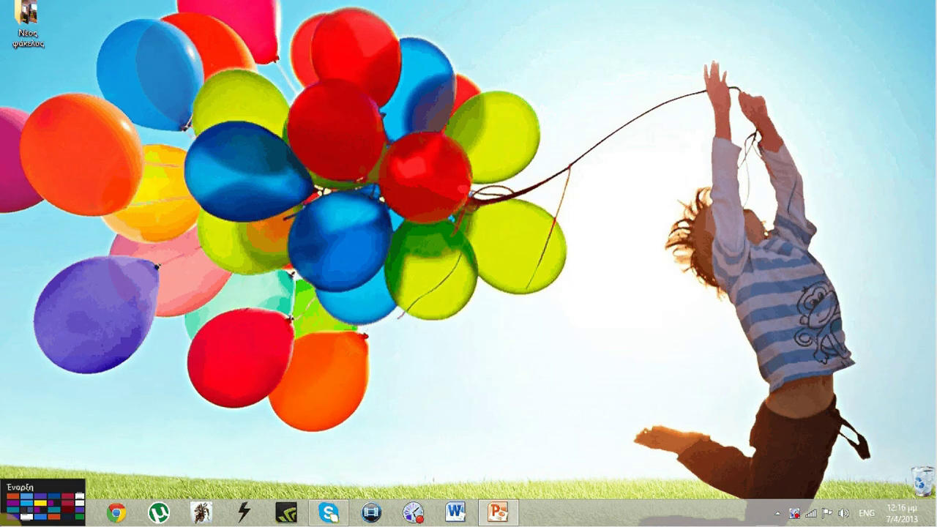